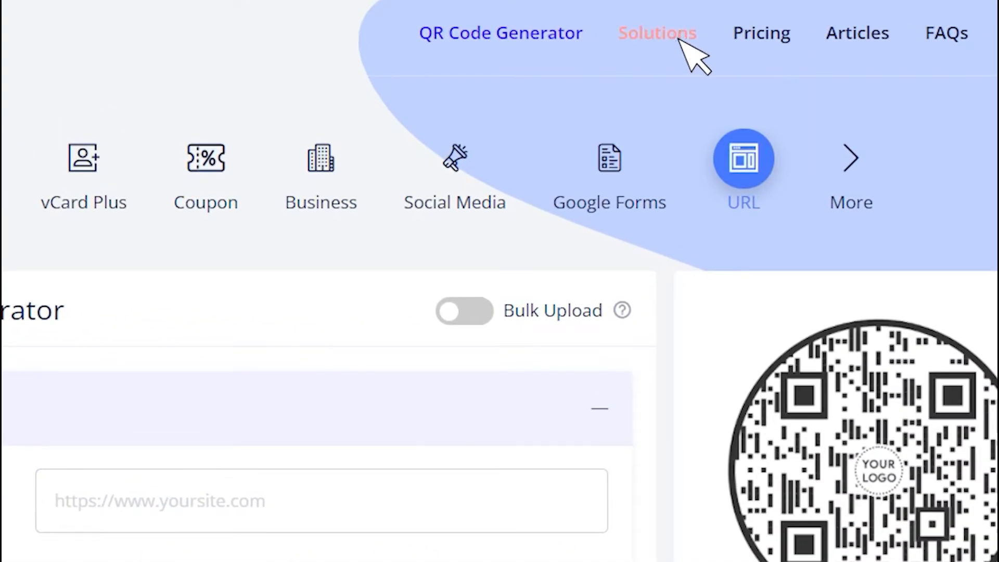
Go to the Solutions list of QR code types to reach the Email generator.
click(657, 34)
scroll(500, 312, down, 8)
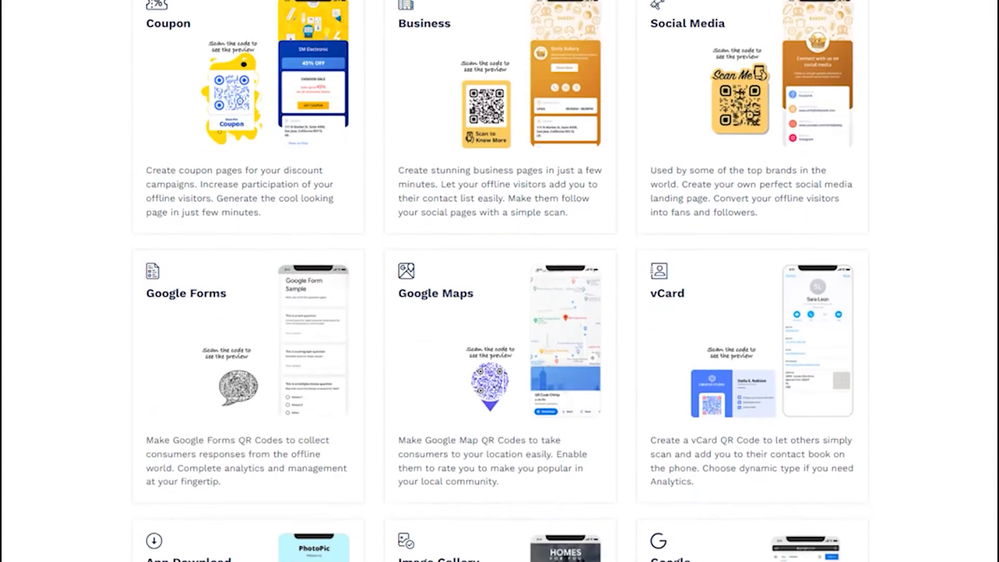
scroll(500, 312, down, 3)
scroll(500, 313, down, 3)
scroll(500, 312, down, 3)
scroll(500, 312, down, 3)
scroll(500, 312, down, 4)
scroll(500, 313, down, 3)
scroll(499, 313, down, 4)
scroll(499, 313, down, 3)
scroll(500, 312, down, 4)
scroll(499, 312, down, 3)
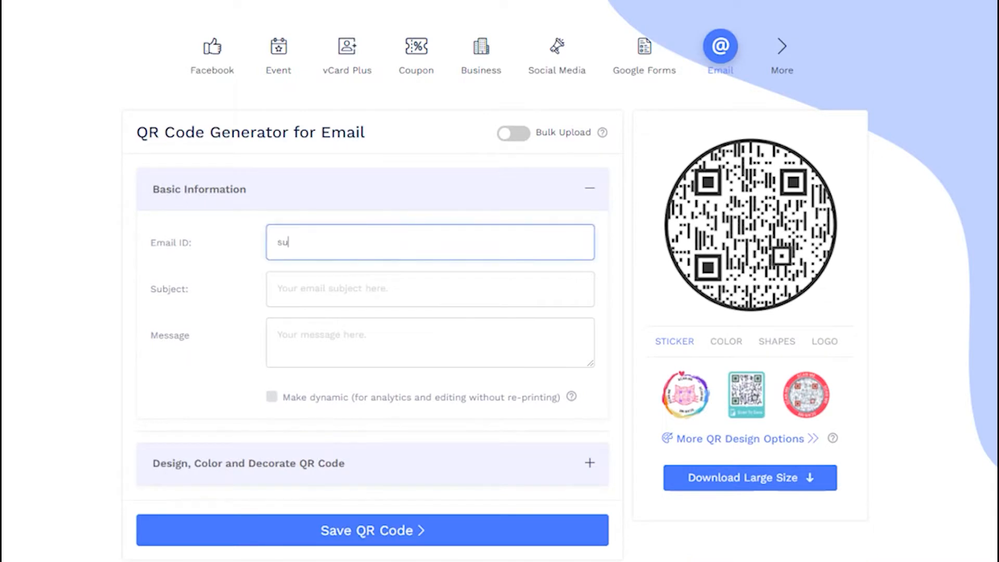
text(@qrcodechimp.com)
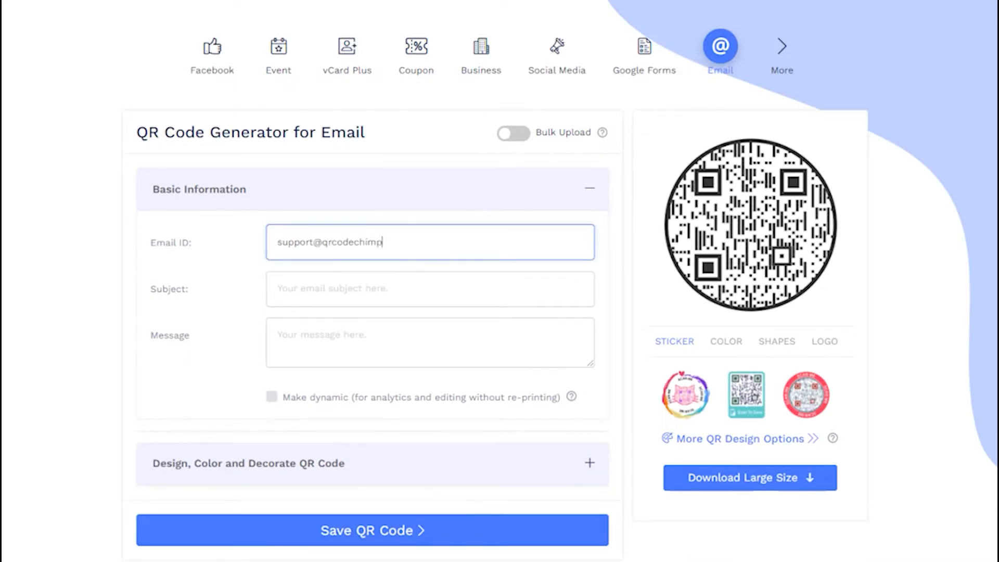
Enter subject 'Hey there!' and message 'Your msg here..', enable Make dynamic, and start design customization.
click(388, 289)
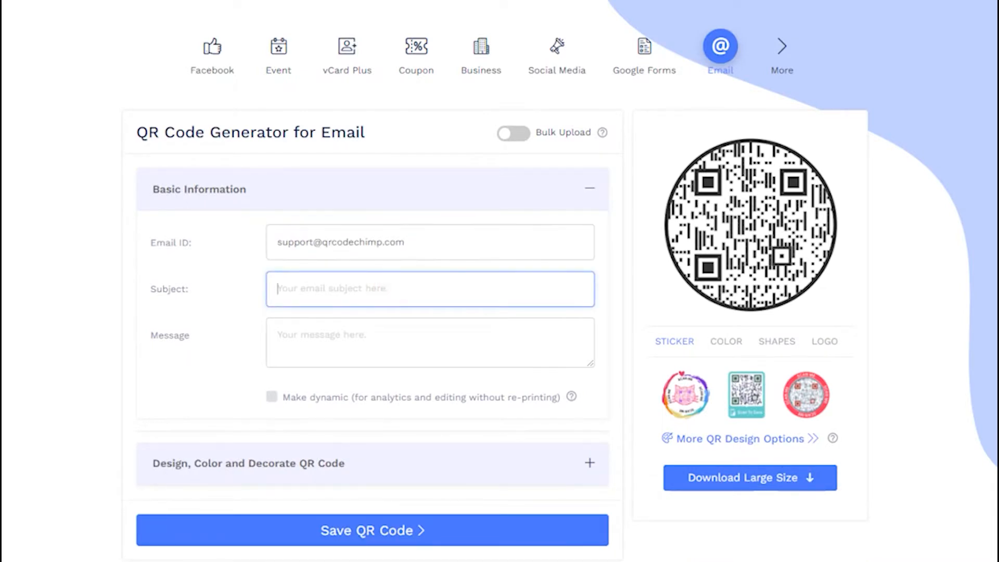
text(Hey there!)
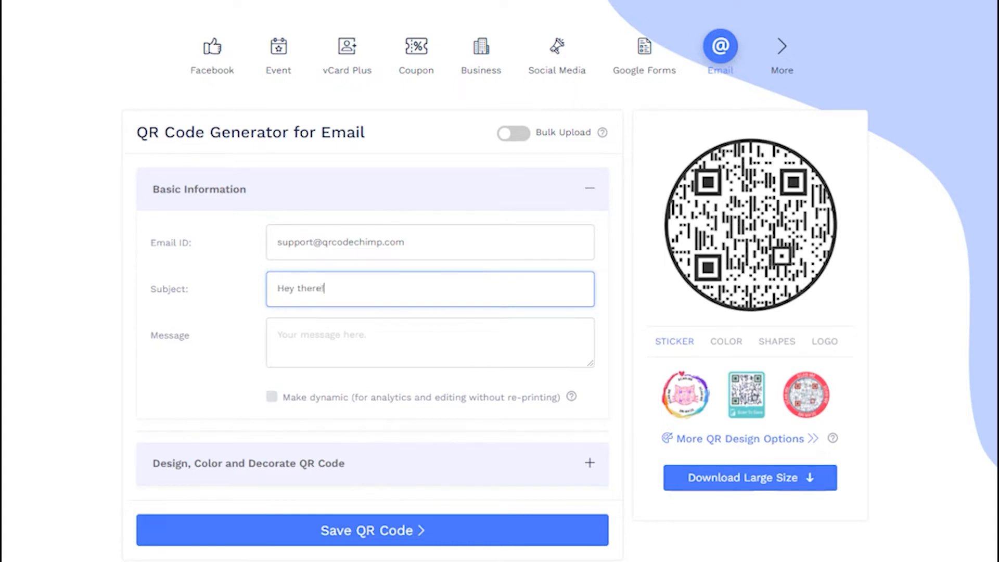
click(375, 335)
text(You)
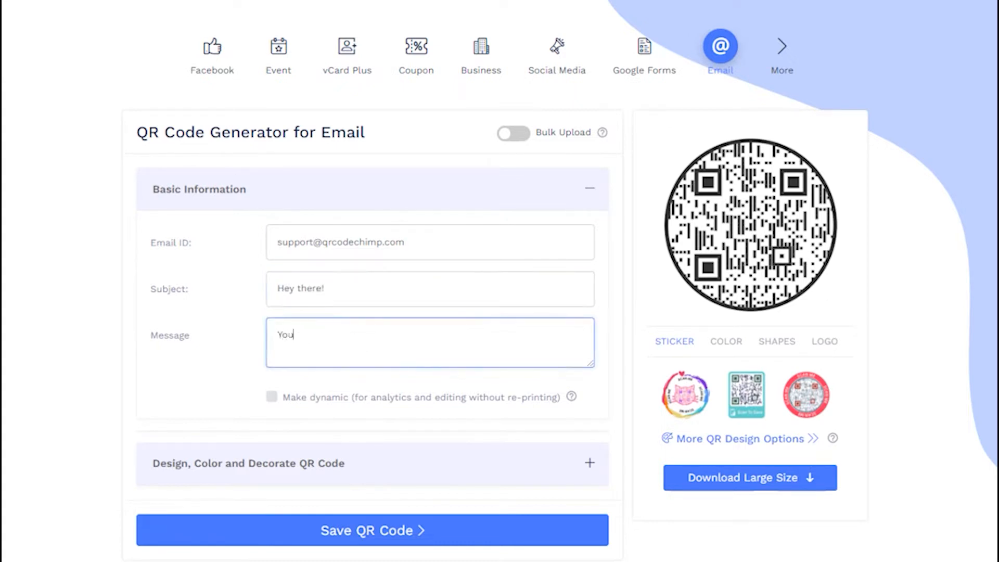
text(r msg here.)
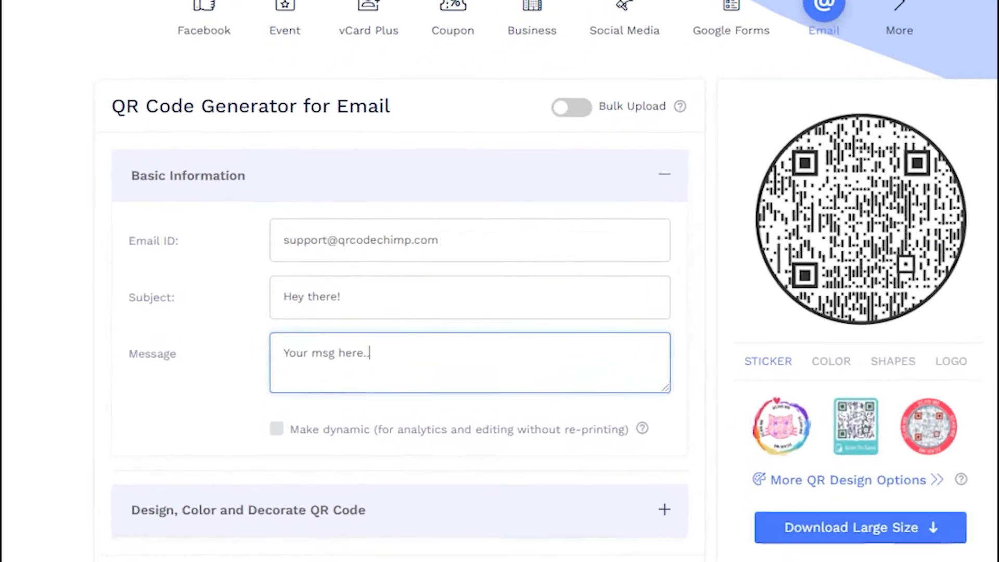
text(.)
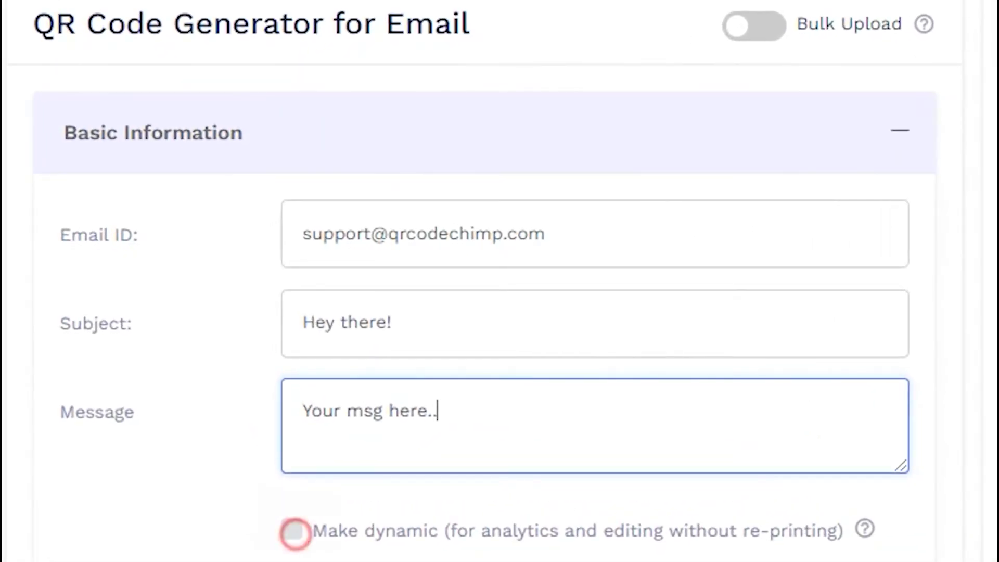
click(291, 530)
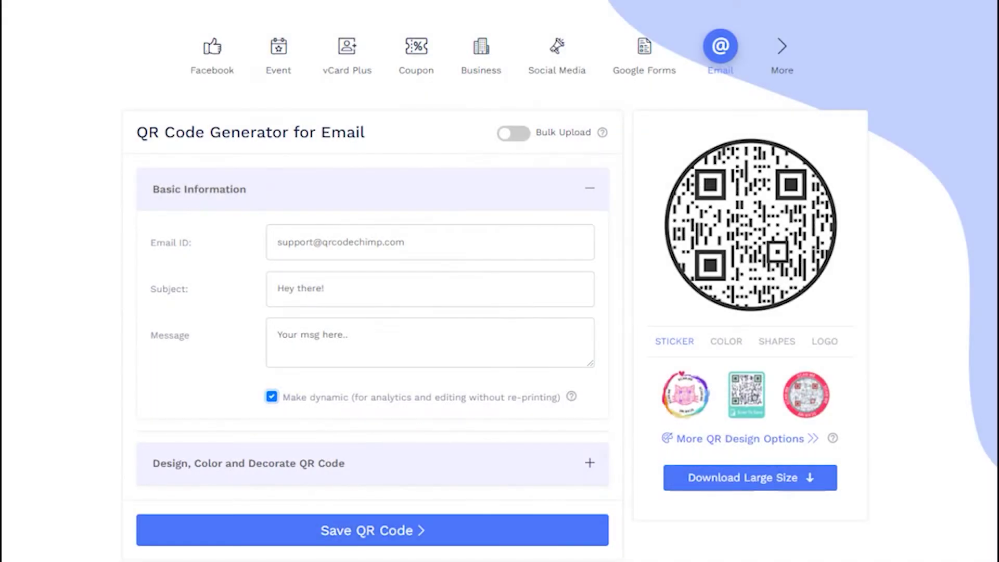
click(373, 462)
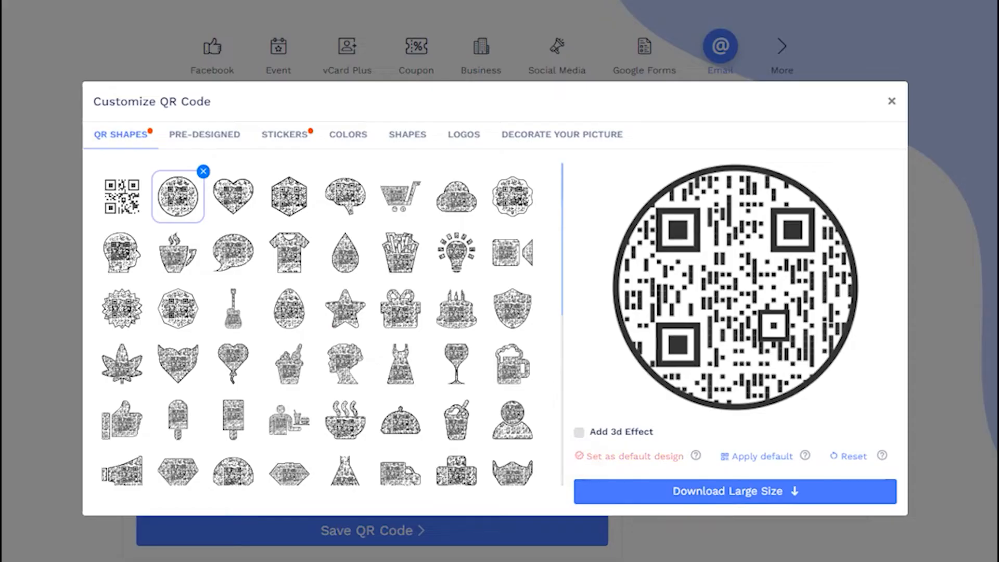
Try the heart and wavy-circle QR shapes, then keep the plain circle shape.
click(233, 196)
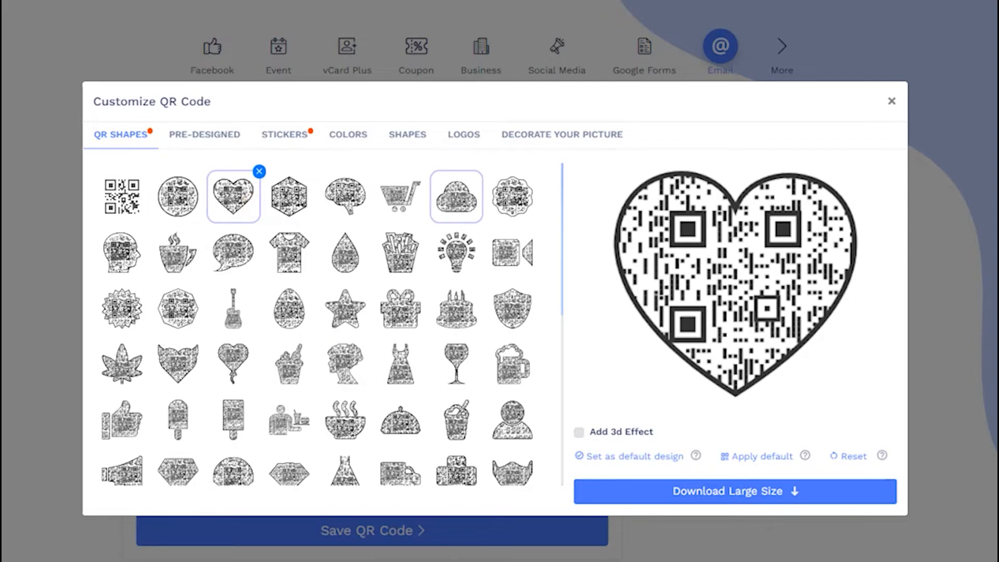
click(513, 195)
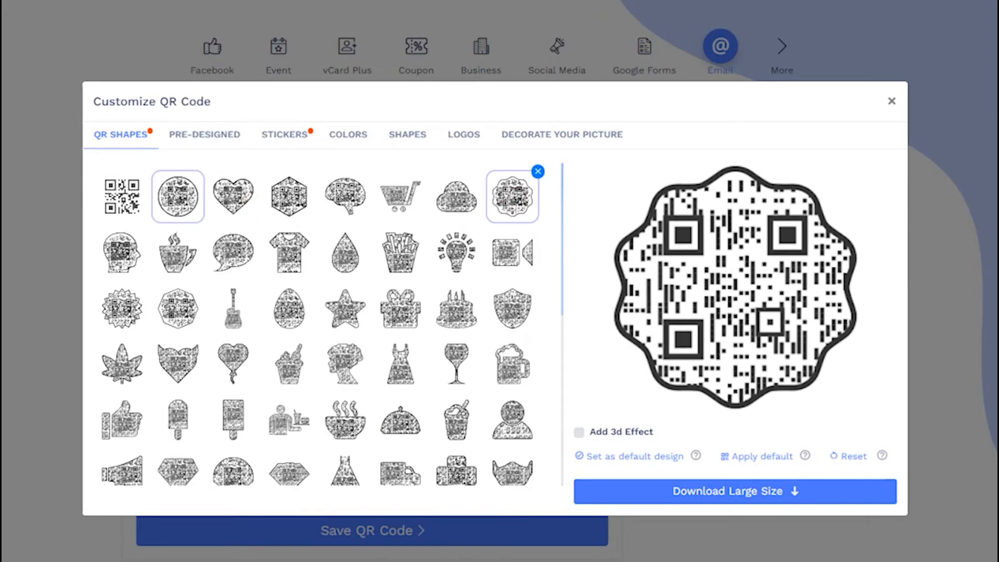
click(178, 195)
Try the orange pre-designed style, remove it again, and move on to the sticker choices.
click(204, 134)
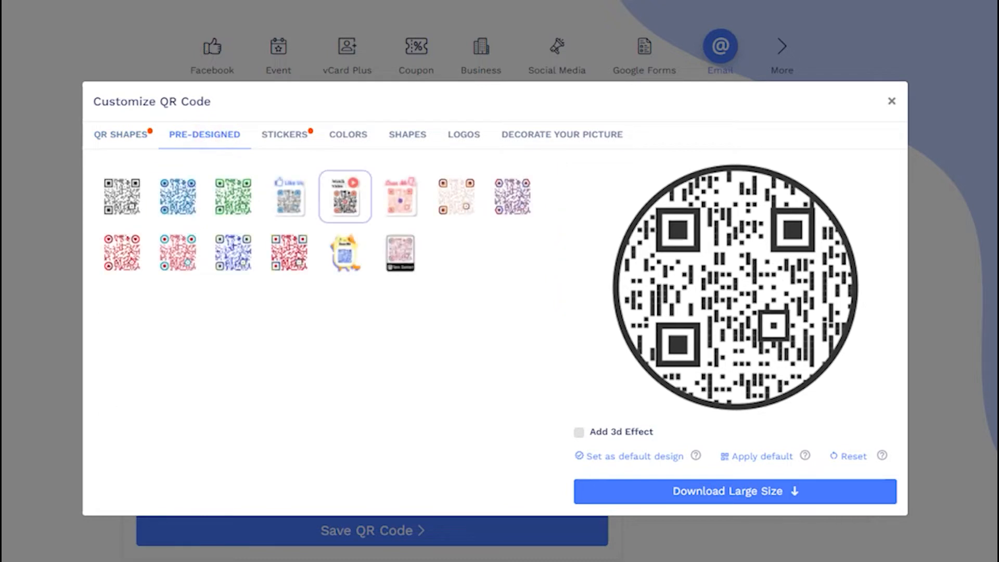
click(457, 198)
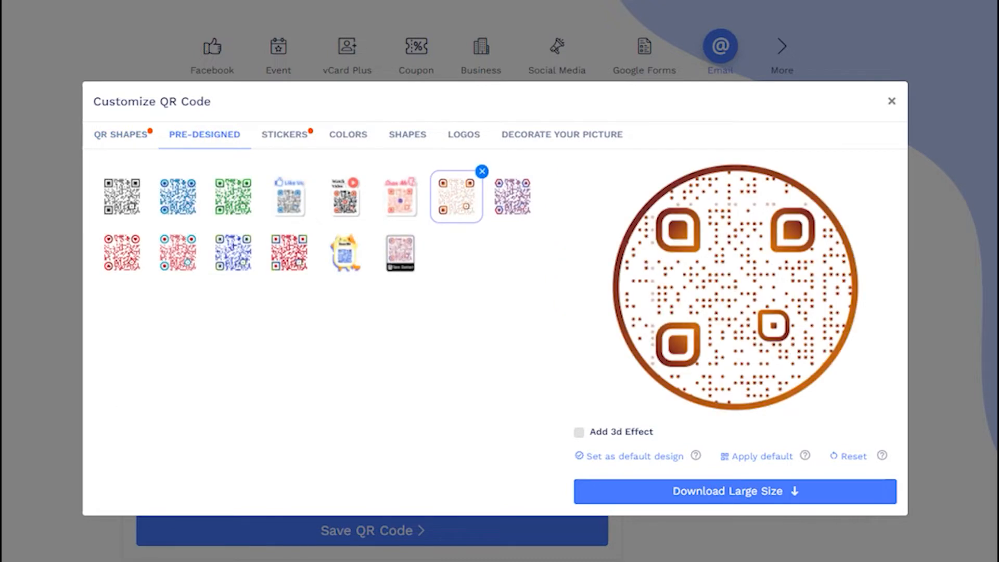
click(483, 171)
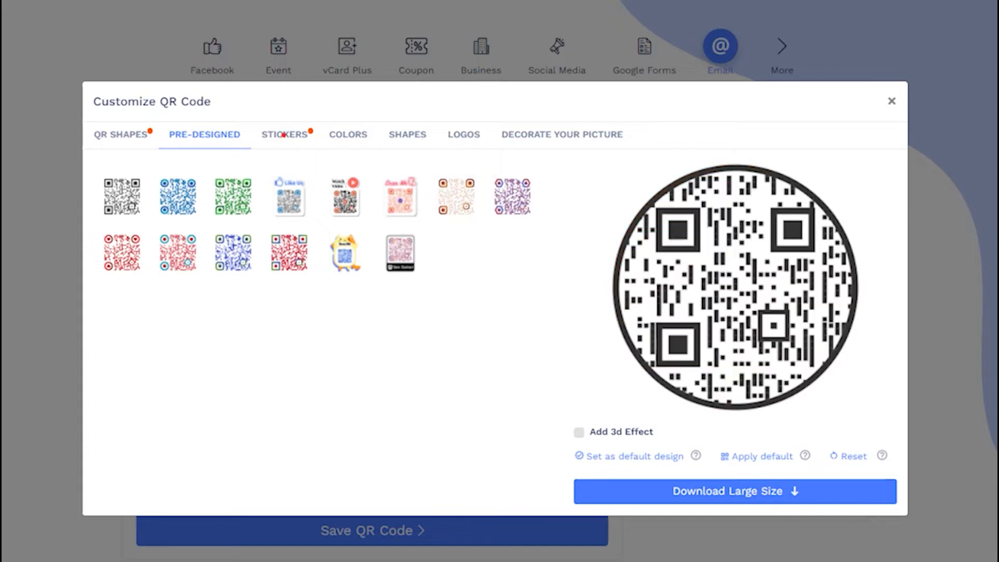
click(285, 134)
scroll(402, 312, down, 5)
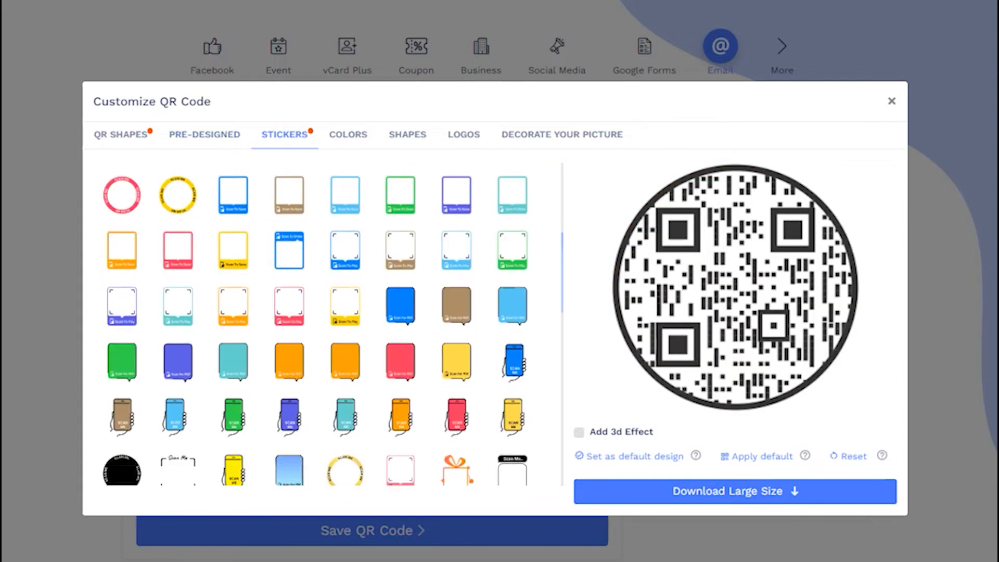
scroll(345, 305, down, 1)
Try the Scan To Pay and phone stickers, keep the black Scan Me frame, then go to colours.
click(345, 288)
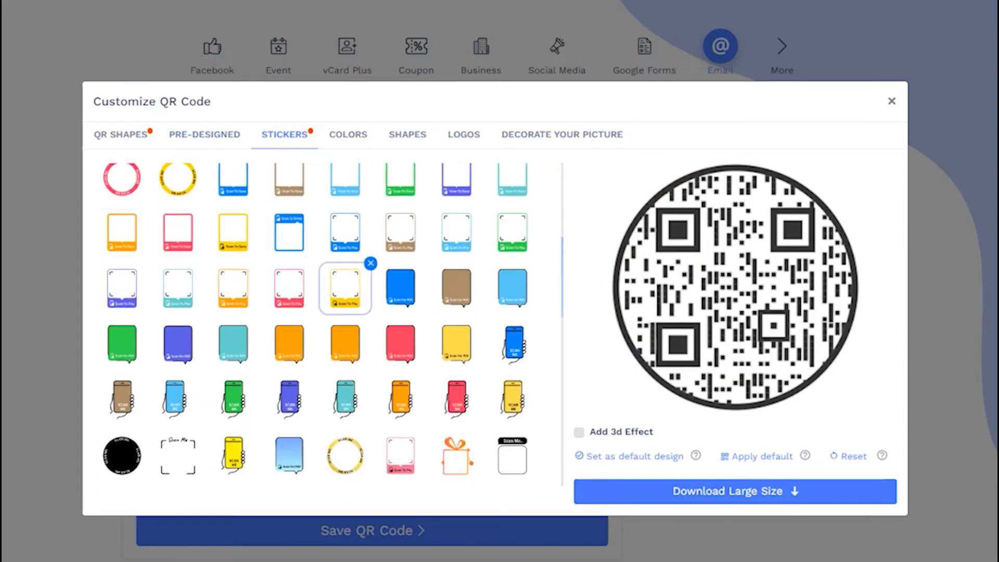
scroll(346, 313, down, 5)
scroll(346, 313, down, 2)
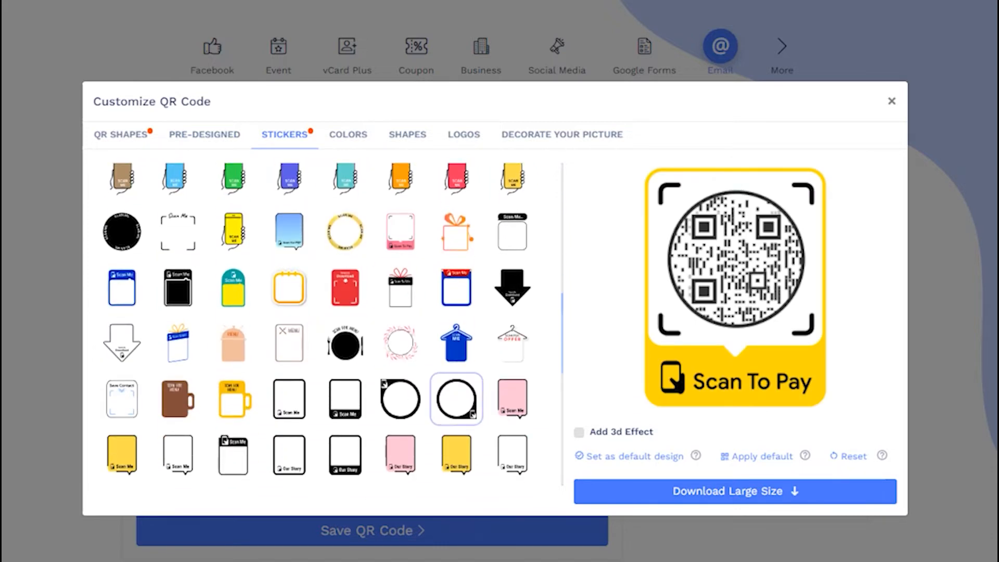
click(456, 400)
scroll(455, 400, down, 1)
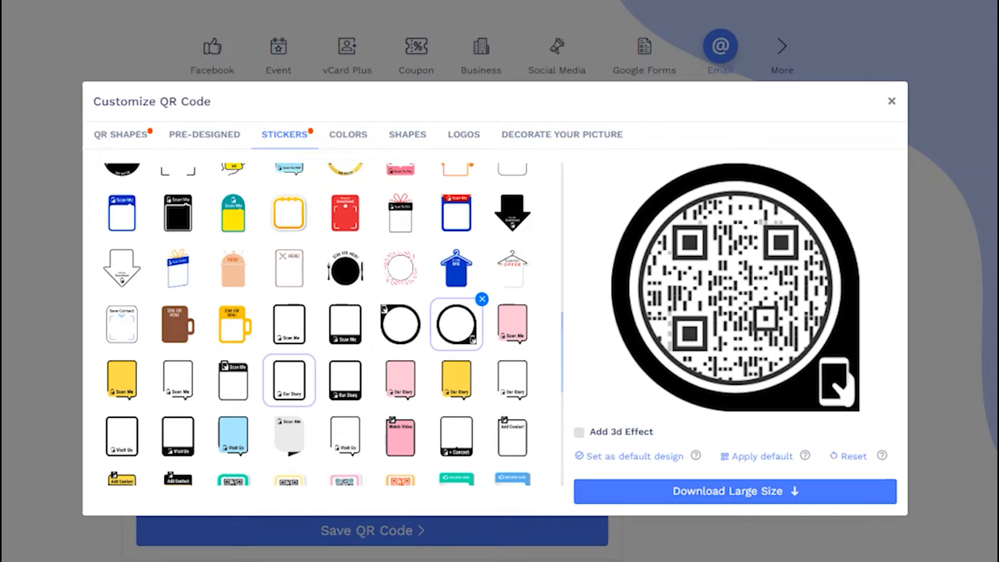
click(289, 324)
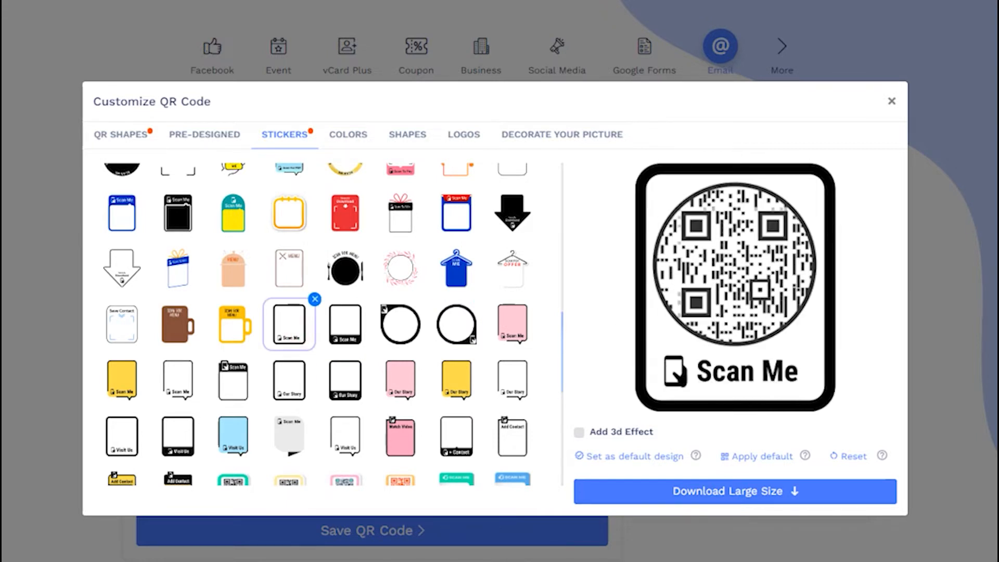
click(349, 134)
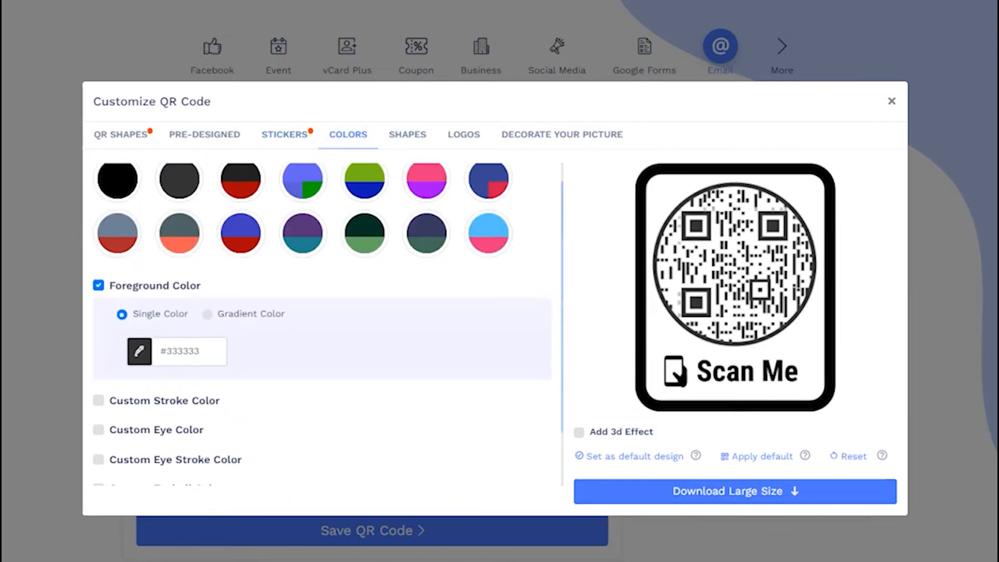
scroll(322, 313, up, 1)
Try gradient and navy presets, keep the light blue body with pink eyes, then go to shapes.
click(364, 202)
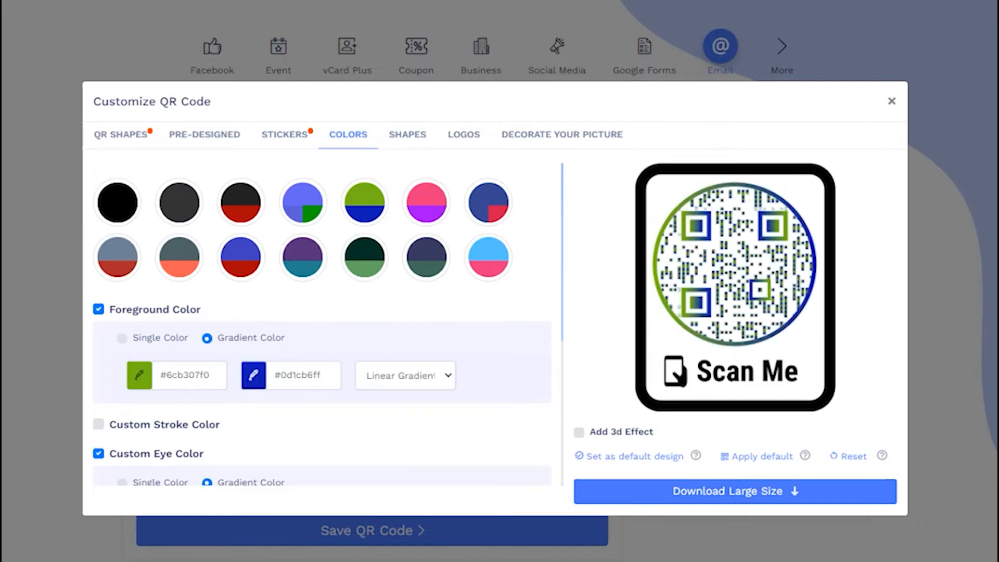
click(489, 203)
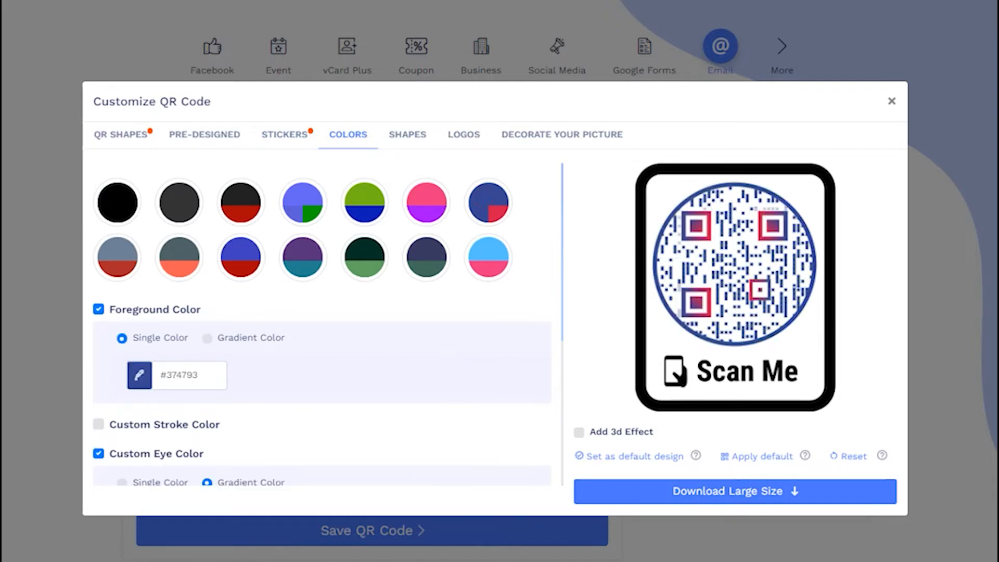
click(488, 257)
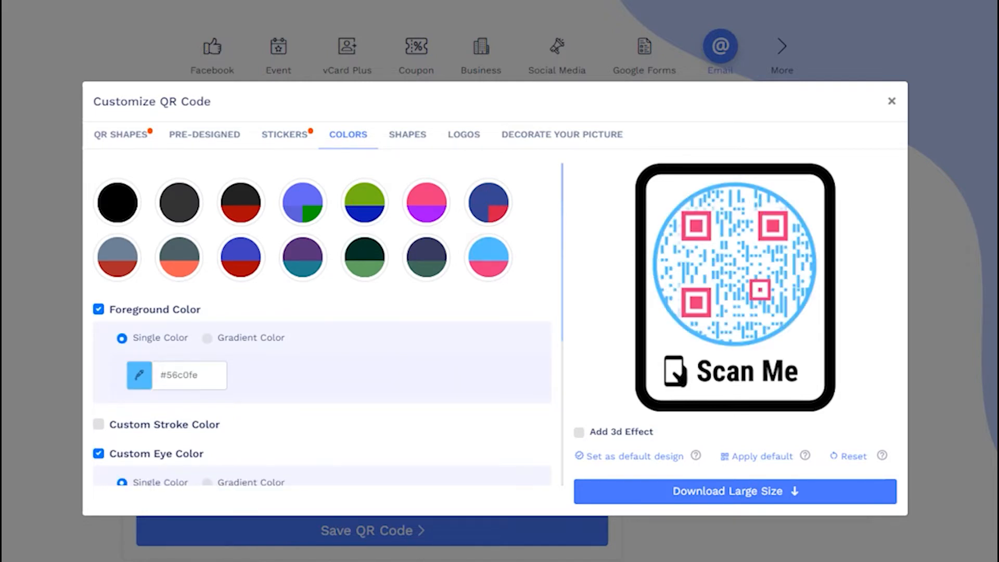
click(407, 134)
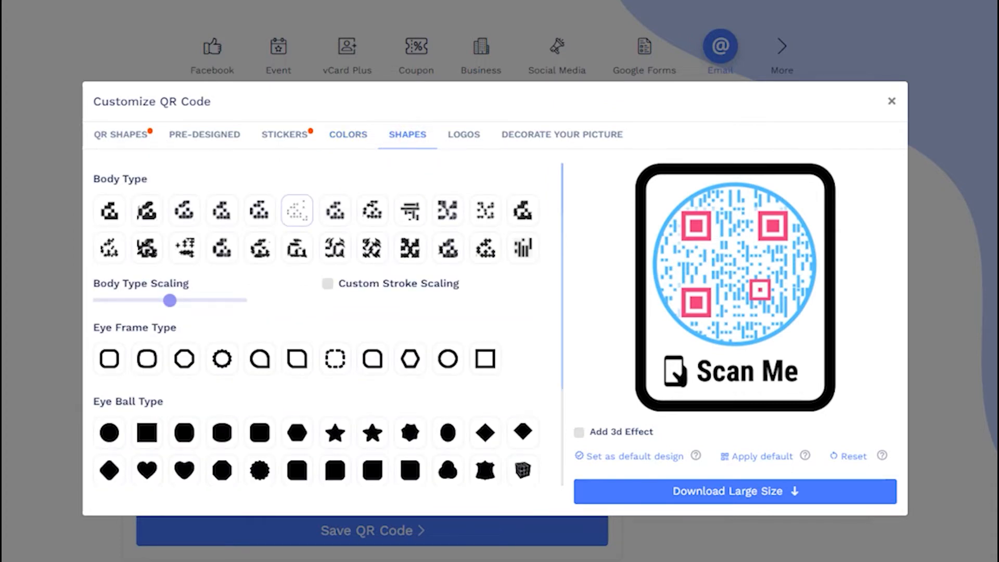
Use rounded body modules scaled down to small dots with rounded-square eye frames, then go to logos.
click(185, 210)
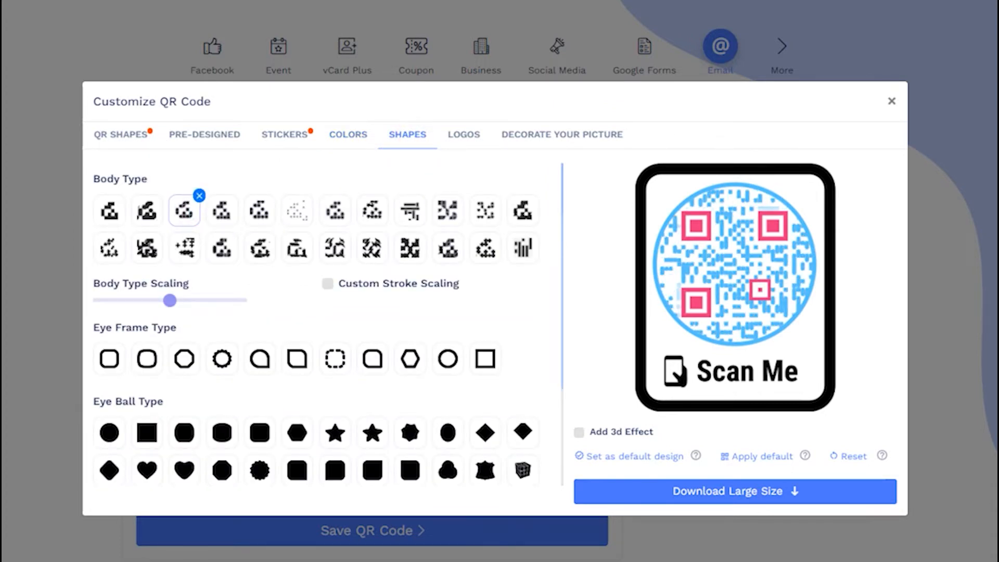
drag(170, 301, 147, 300)
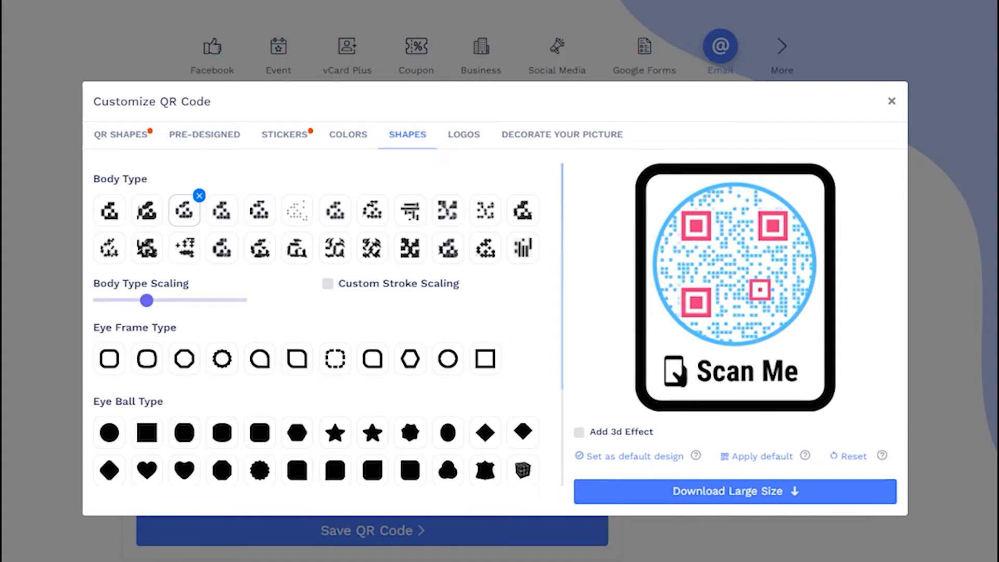
click(109, 359)
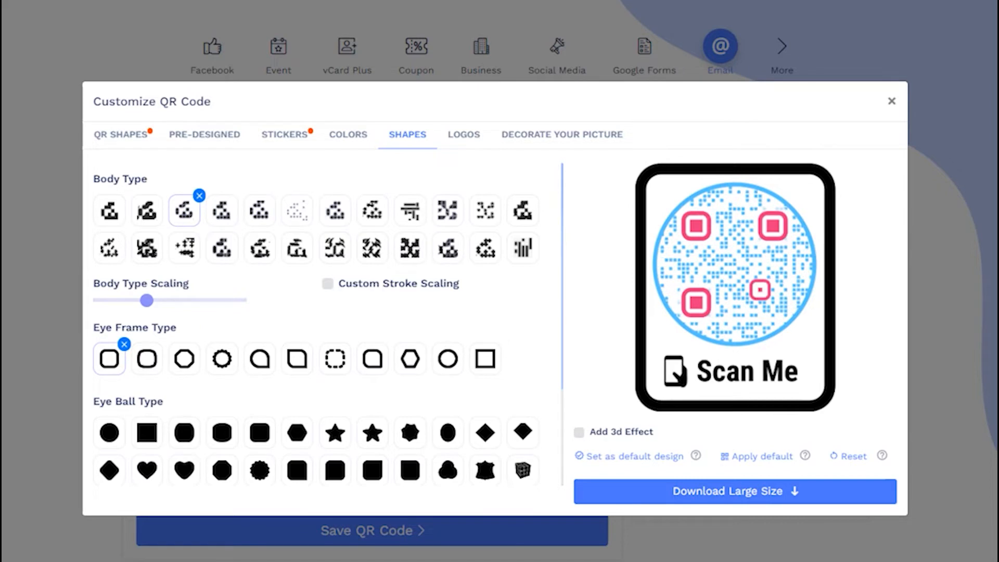
click(464, 134)
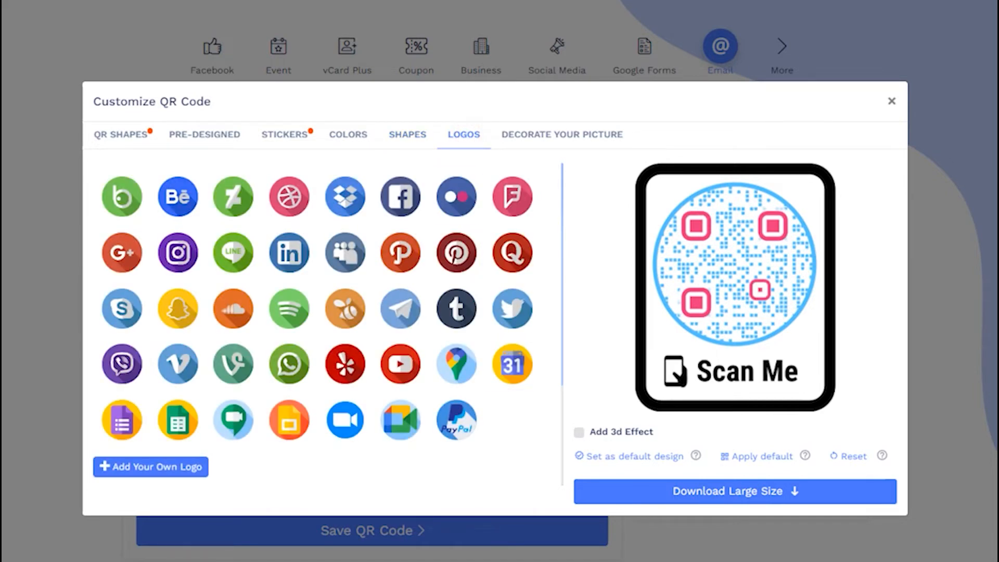
Upload email.jpg as a custom logo for the QR code's centre.
click(151, 468)
click(207, 164)
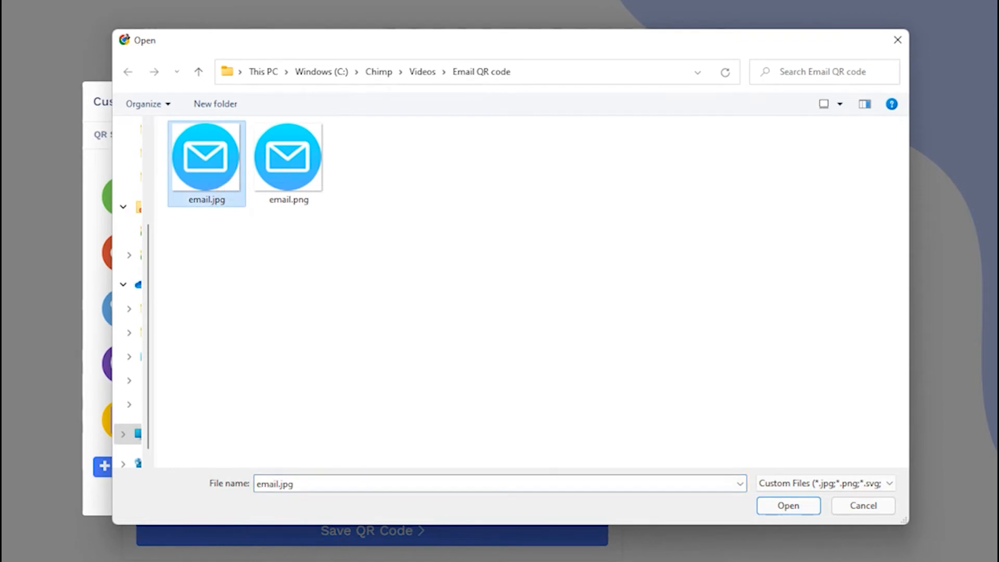
click(789, 505)
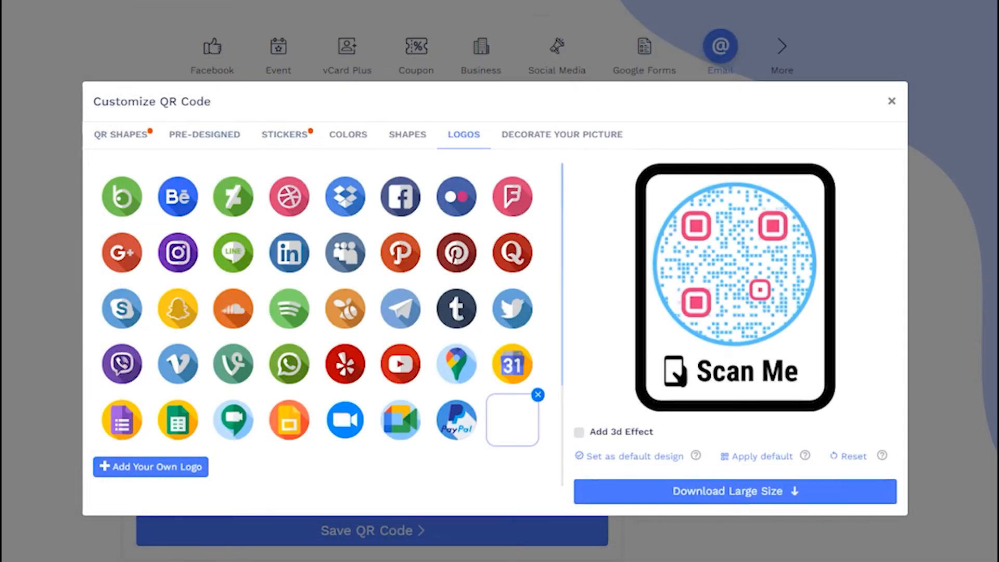
scroll(328, 313, down, 2)
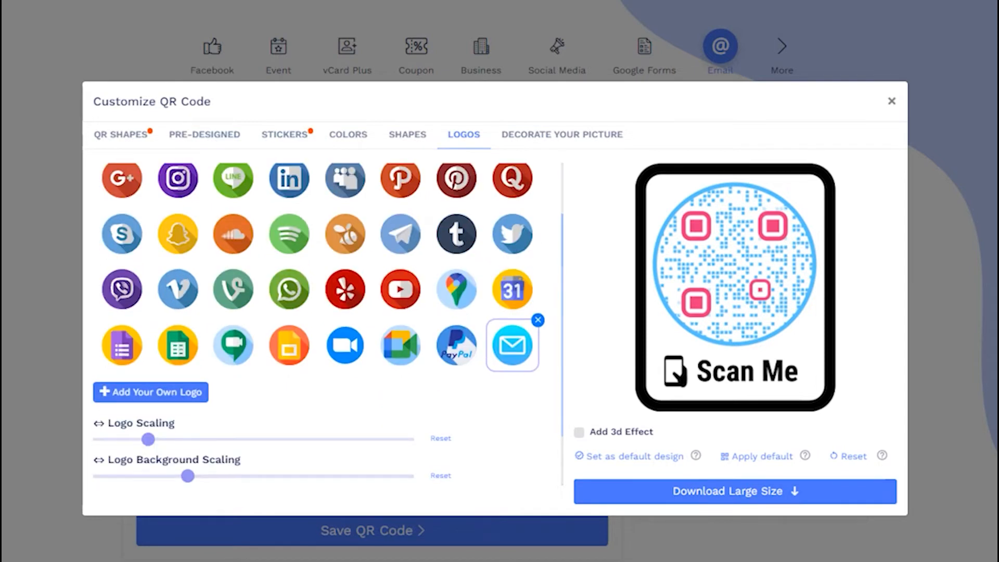
Enlarge the email logo and close the Customize QR Code window.
drag(147, 439, 214, 438)
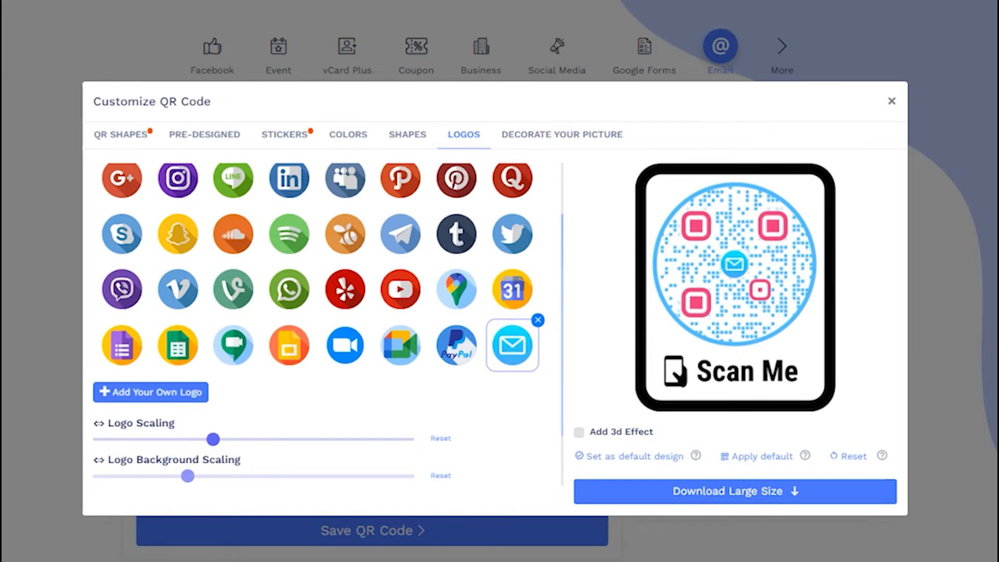
scroll(289, 352, up, 2)
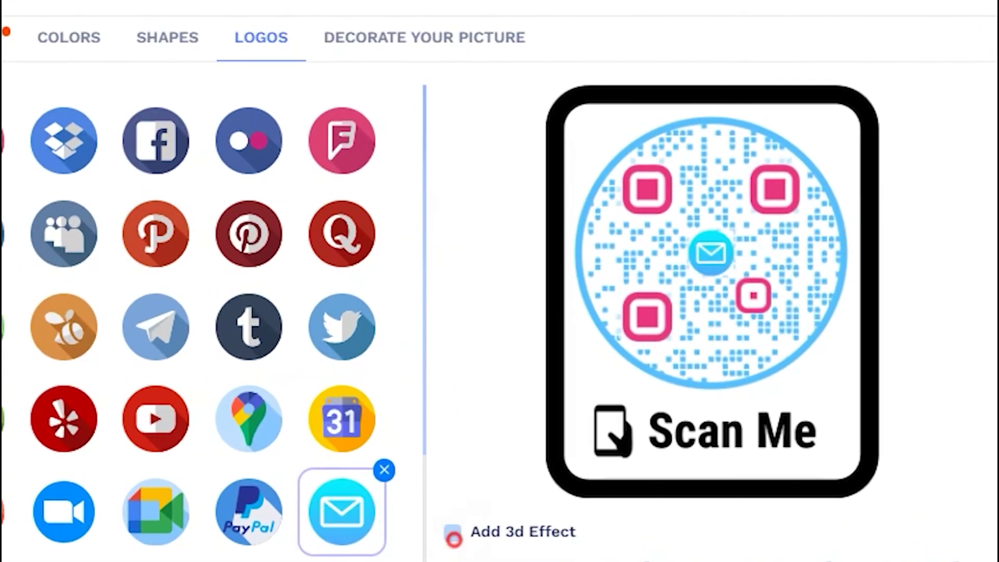
click(578, 432)
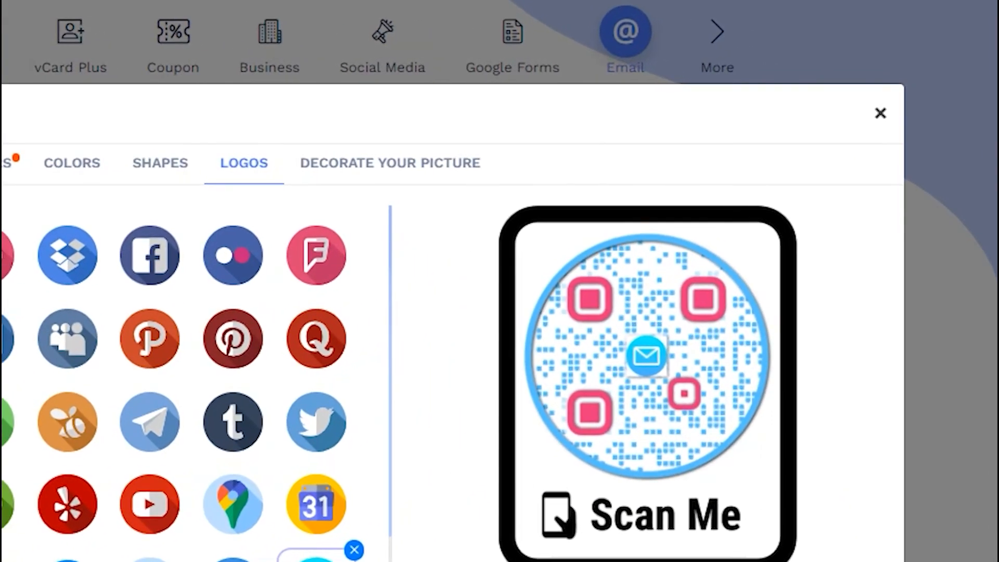
click(881, 113)
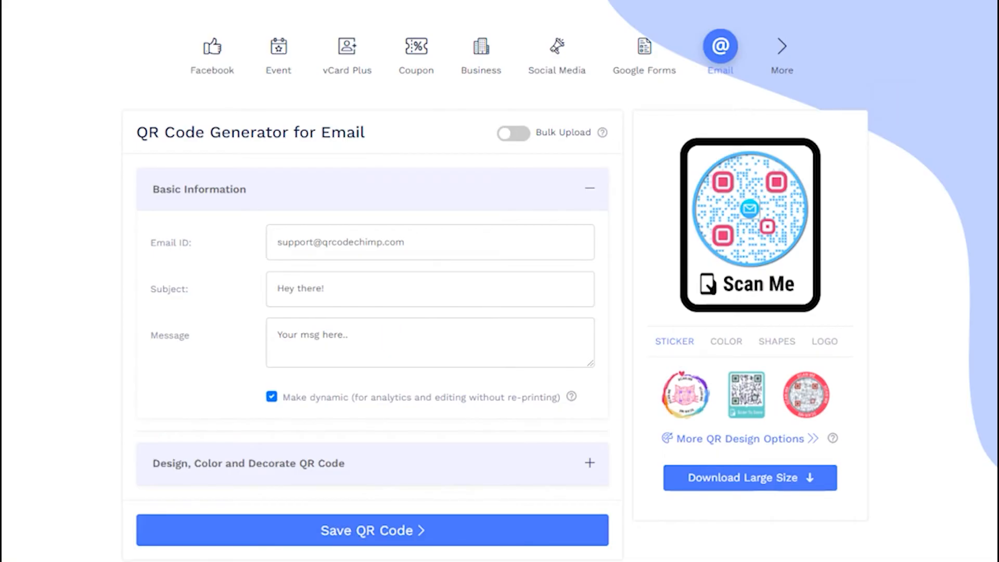
Save the QR code as campaign 'My email QR code' filed in Folder 1.
click(585, 533)
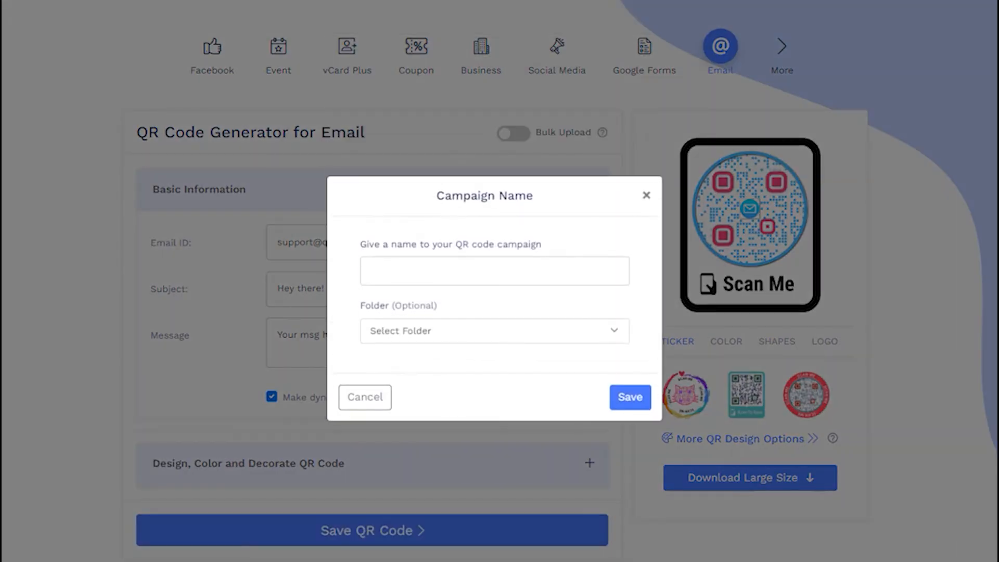
click(477, 272)
text(M)
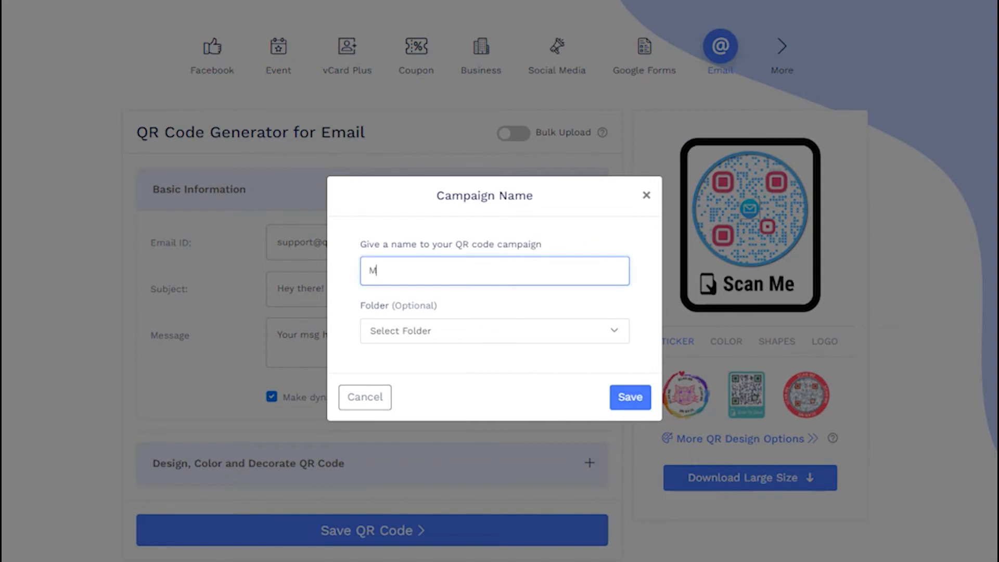
text(y email QR)
text( code)
click(492, 331)
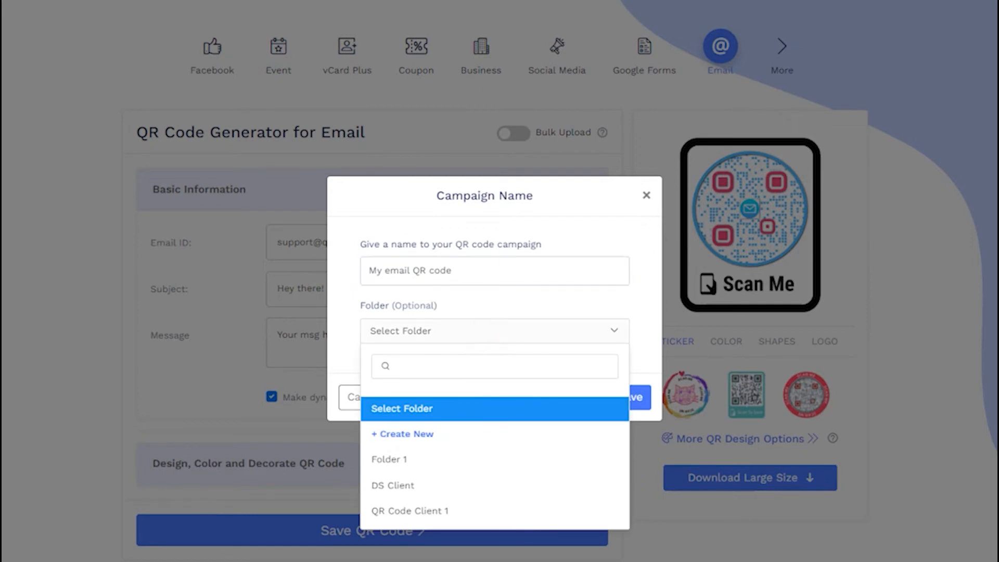
click(454, 458)
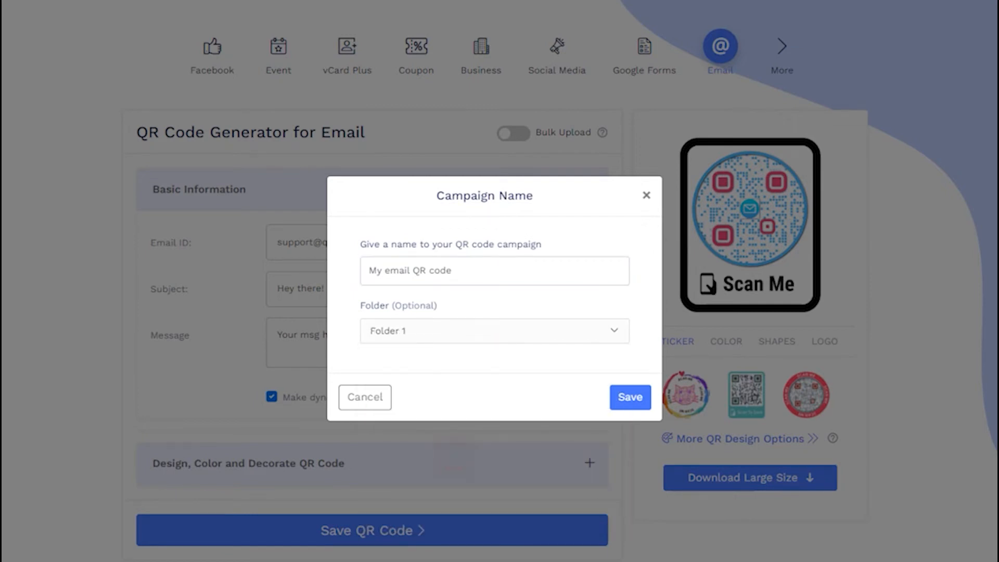
click(484, 369)
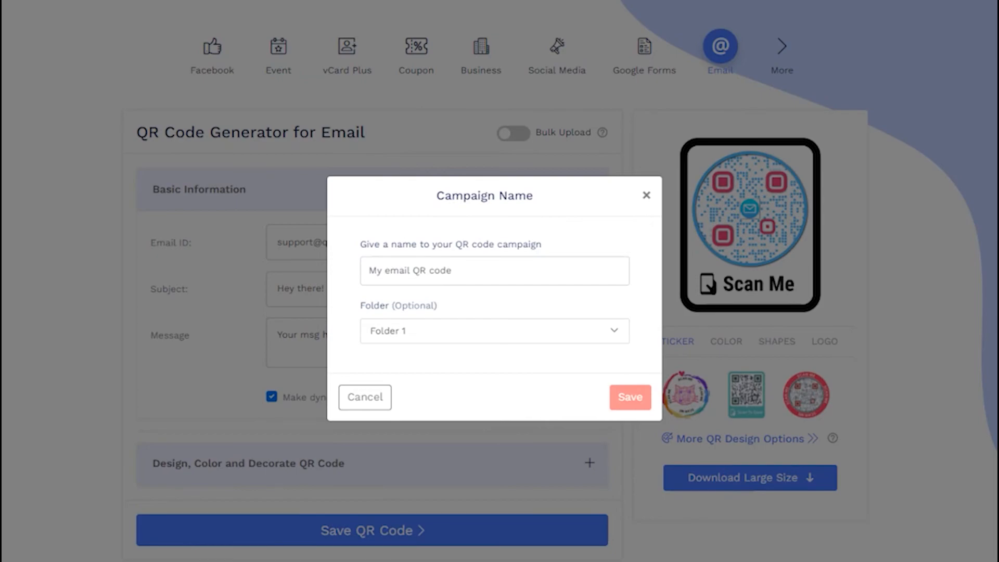
click(629, 397)
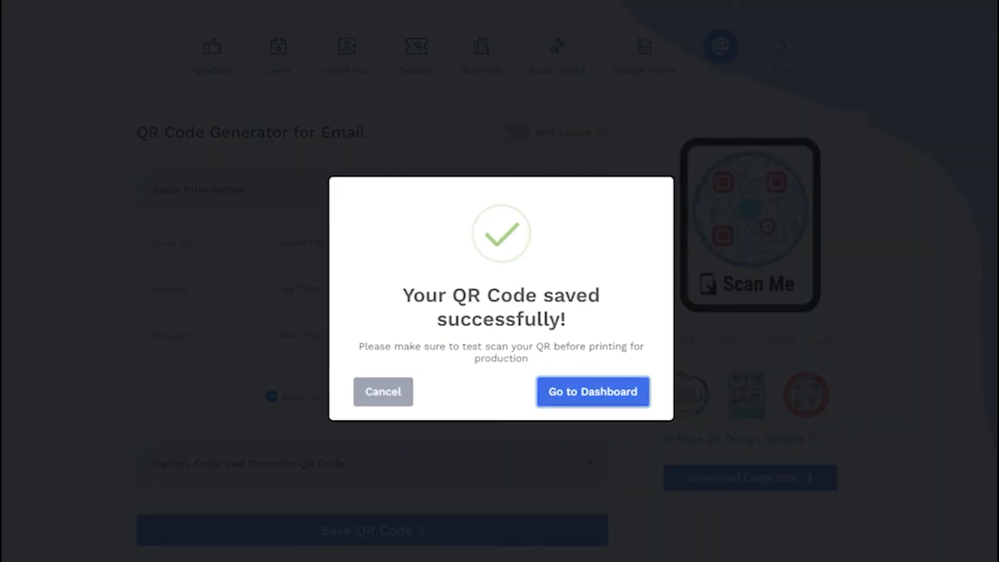
Go to the dashboard and highlight the new code's name and short link in the list.
click(592, 391)
drag(340, 487, 244, 468)
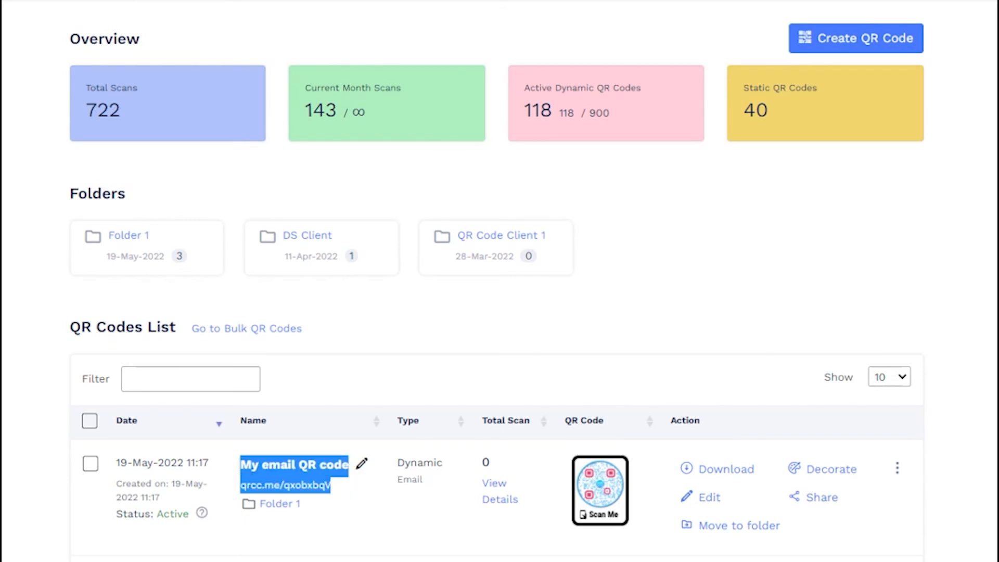
click(341, 526)
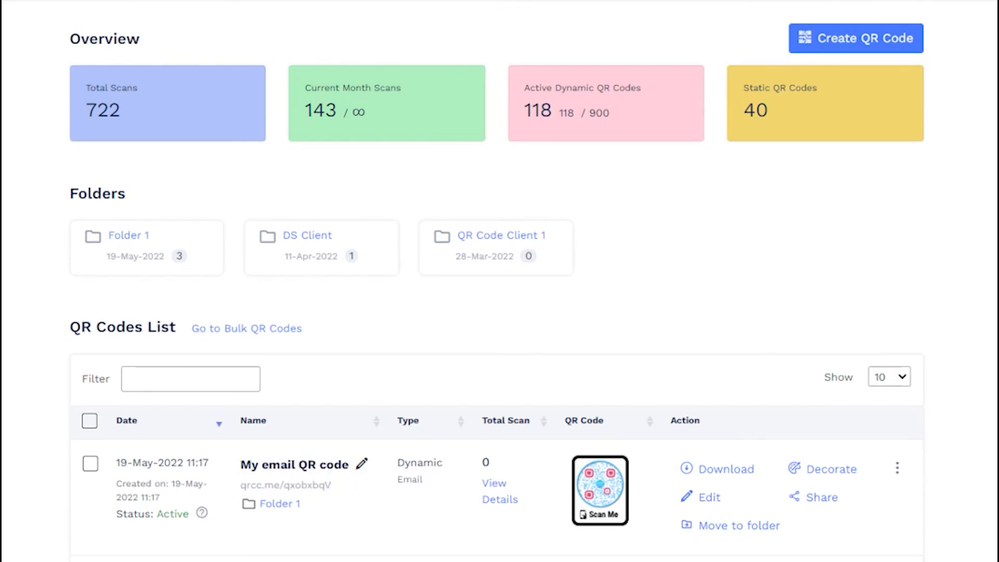